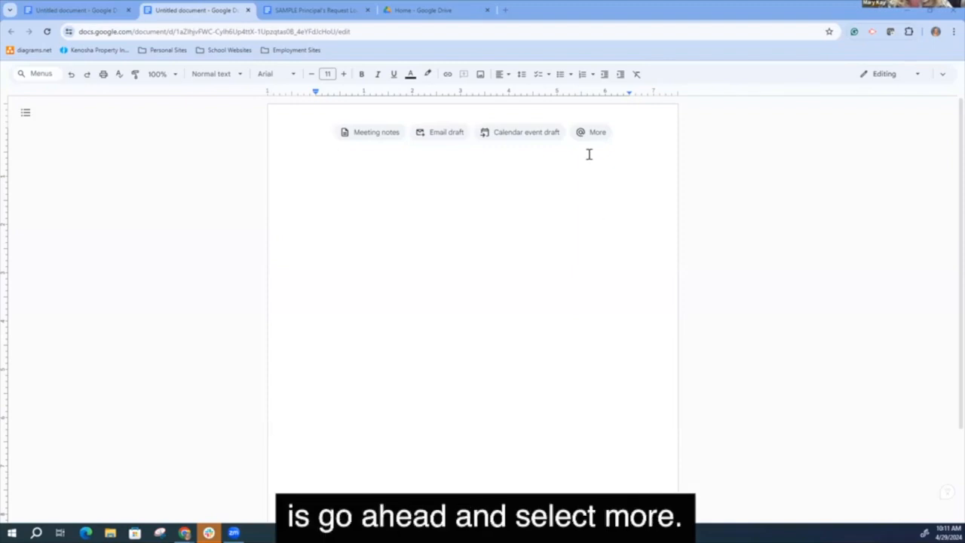
Step: Insert a Review tracker table and assign the first suggested person as the reviewer in its first row
{"action": "left_click", "coordinate": [595, 133]}
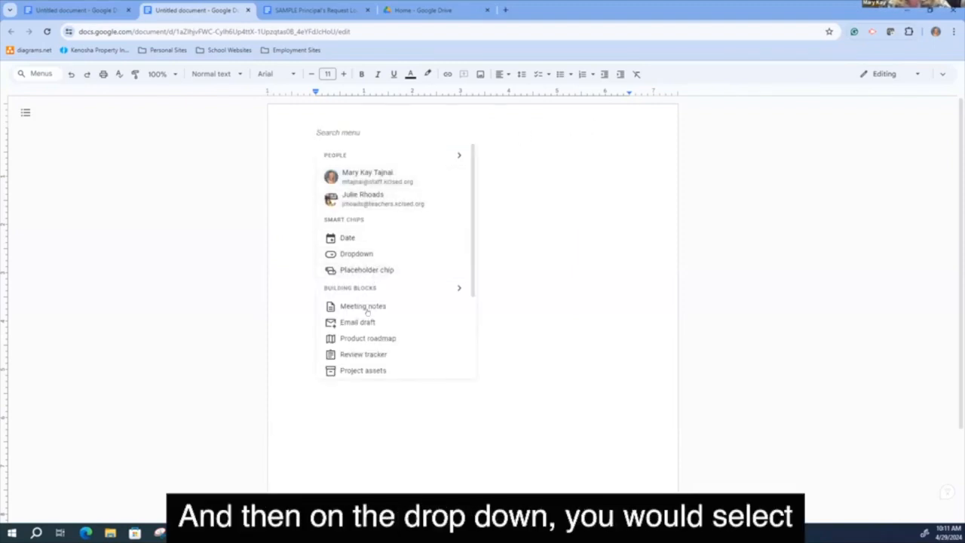
{"action": "left_click", "coordinate": [368, 352]}
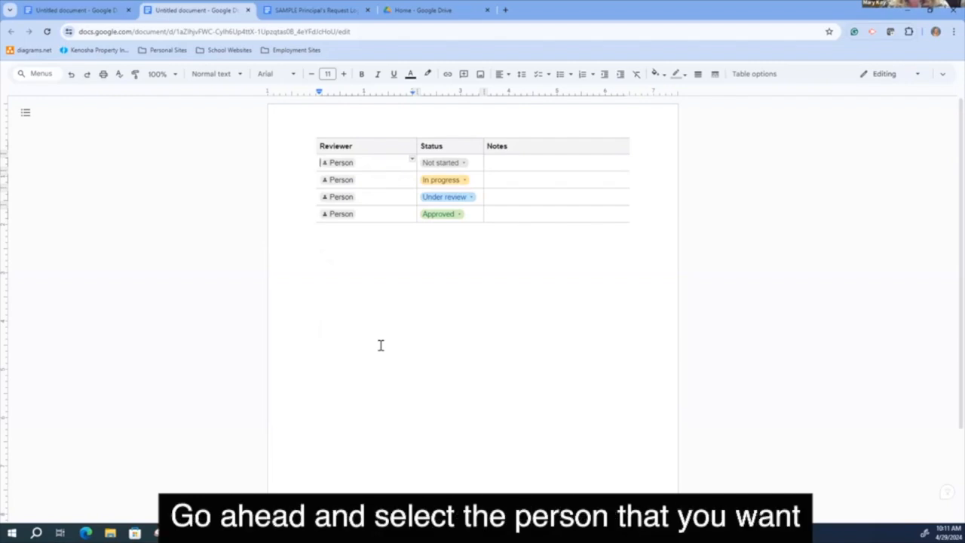
{"action": "left_click", "coordinate": [340, 163]}
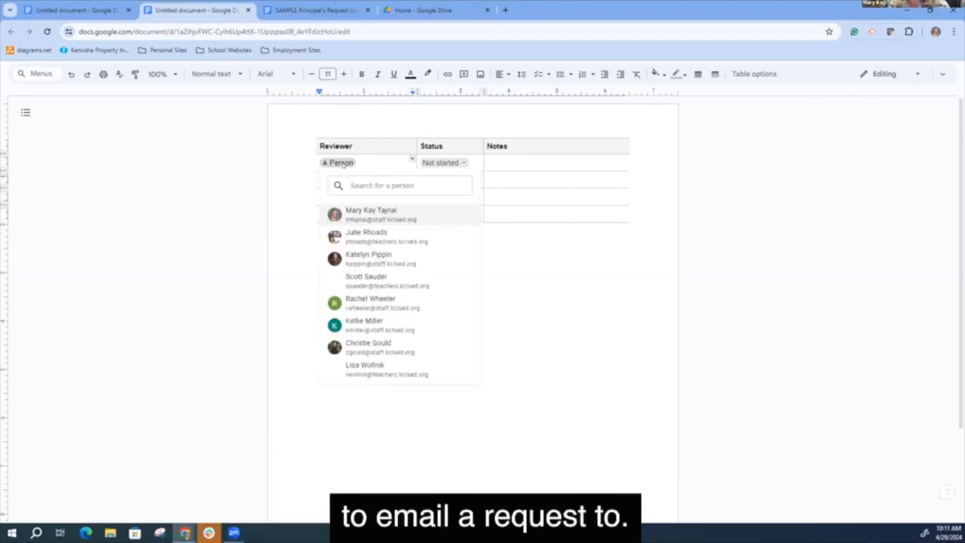
{"action": "left_click", "coordinate": [347, 215]}
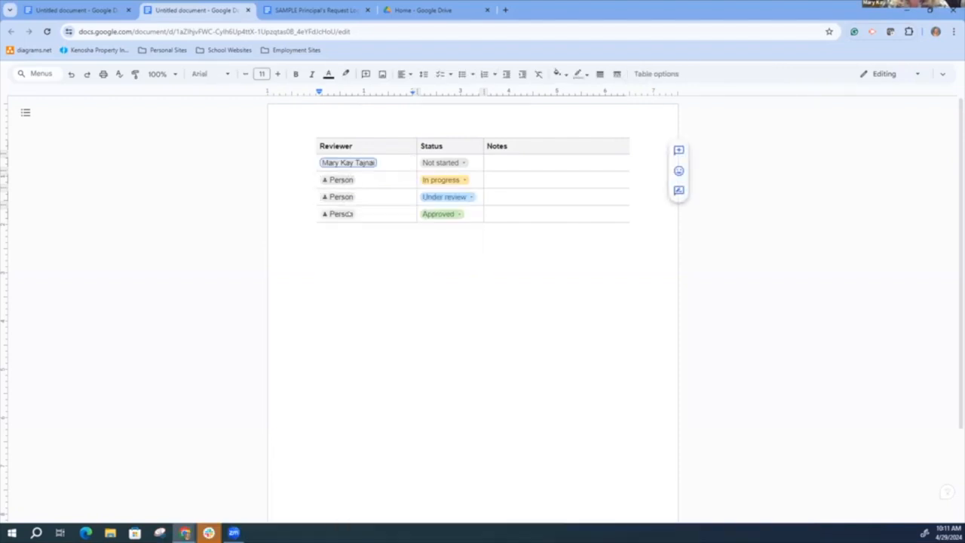
{"action": "left_click", "coordinate": [528, 328]}
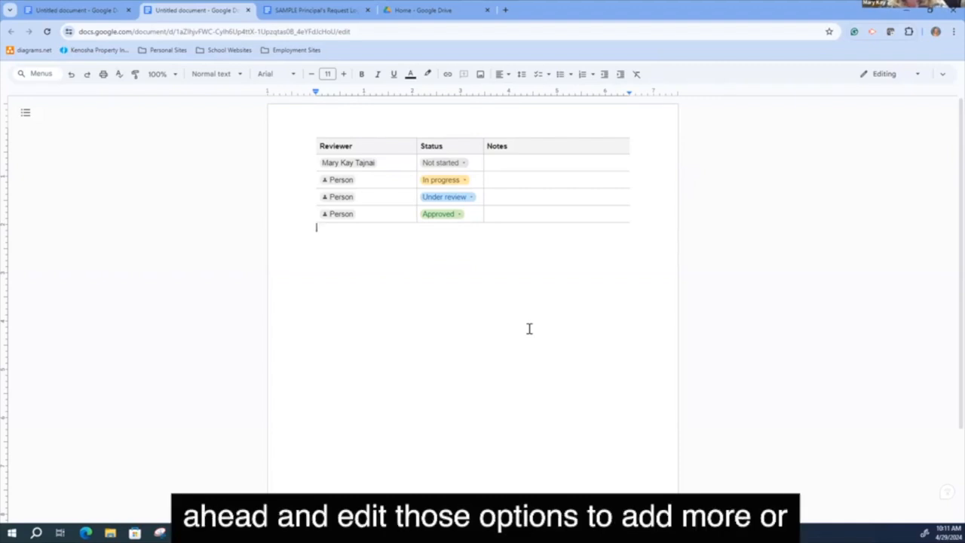
Step: Edit the options of the first row's Status dropdown, renaming "Not started" to "Request"
{"action": "left_click", "coordinate": [448, 163]}
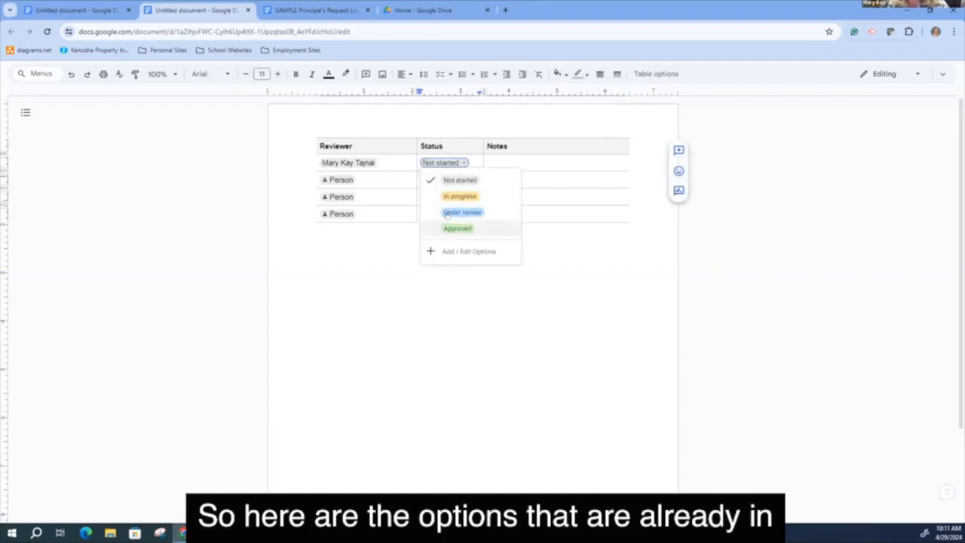
{"action": "left_click", "coordinate": [452, 252]}
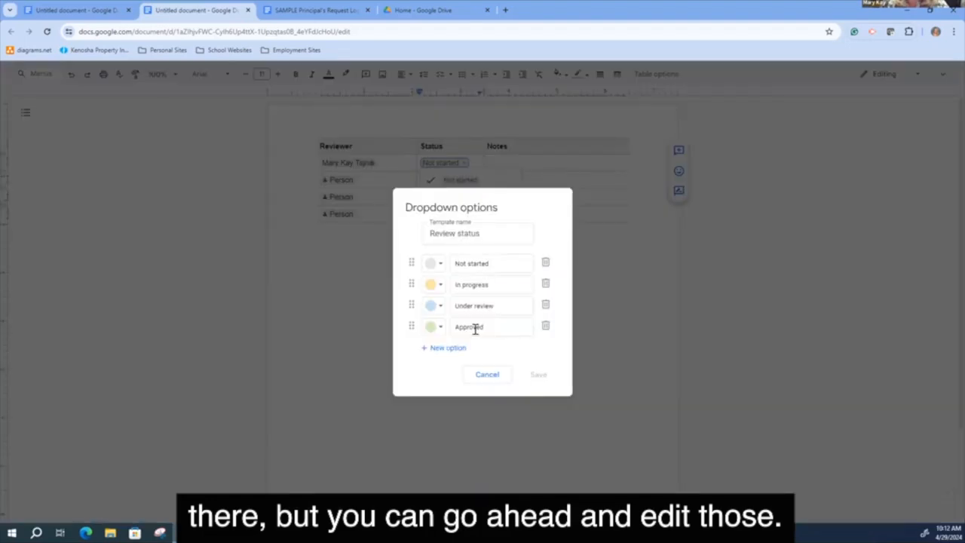
{"action": "left_click", "coordinate": [490, 260]}
{"action": "key", "text": "BackSpace"}
{"action": "key", "text": "BackSpace"}
{"action": "key", "text": "BackSpace"}
{"action": "key", "text": "BackSpace"}
{"action": "key", "text": "BackSpace"}
{"action": "key", "text": "BackSpace"}
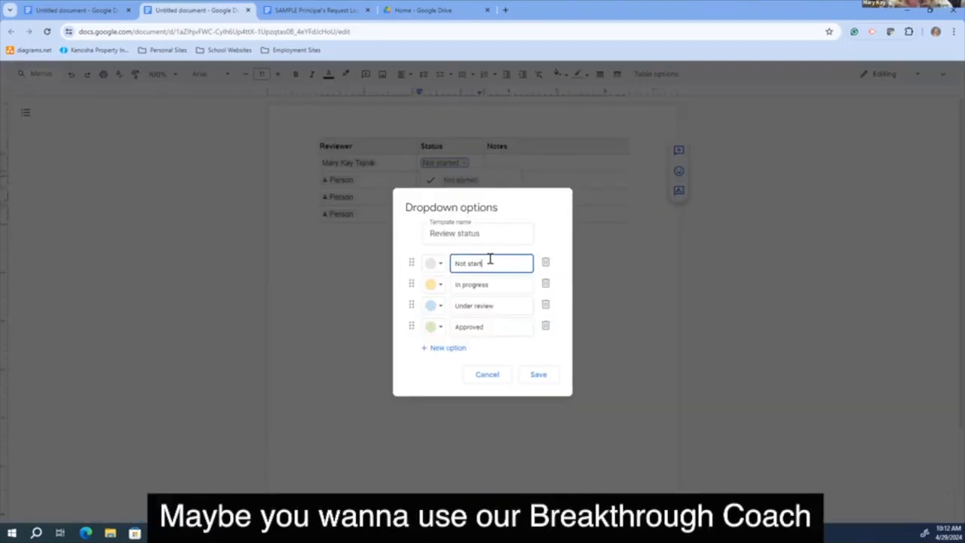
{"action": "key", "text": "BackSpace"}
{"action": "type", "text": "Requ"}
{"action": "key", "text": "BackSpace"}
{"action": "key", "text": "BackSpace"}
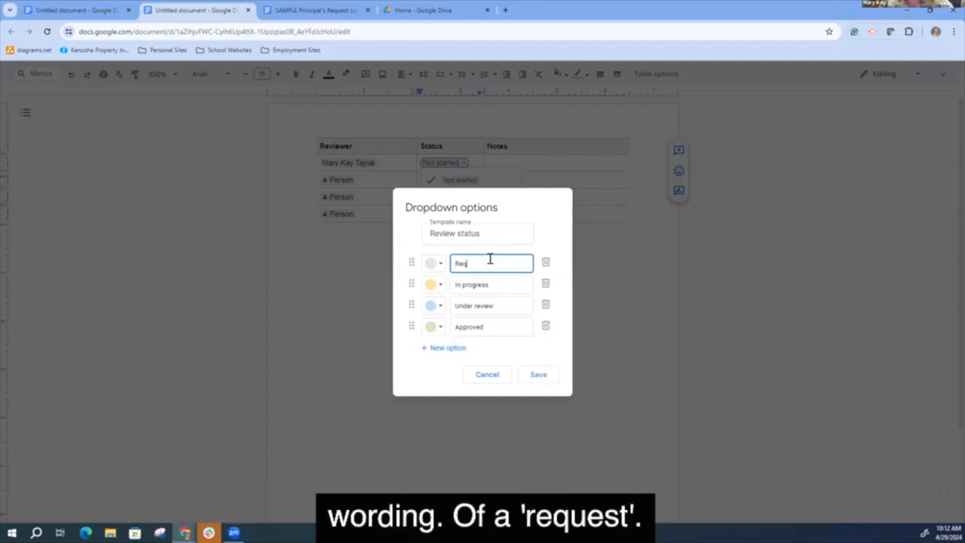
{"action": "type", "text": "uest"}
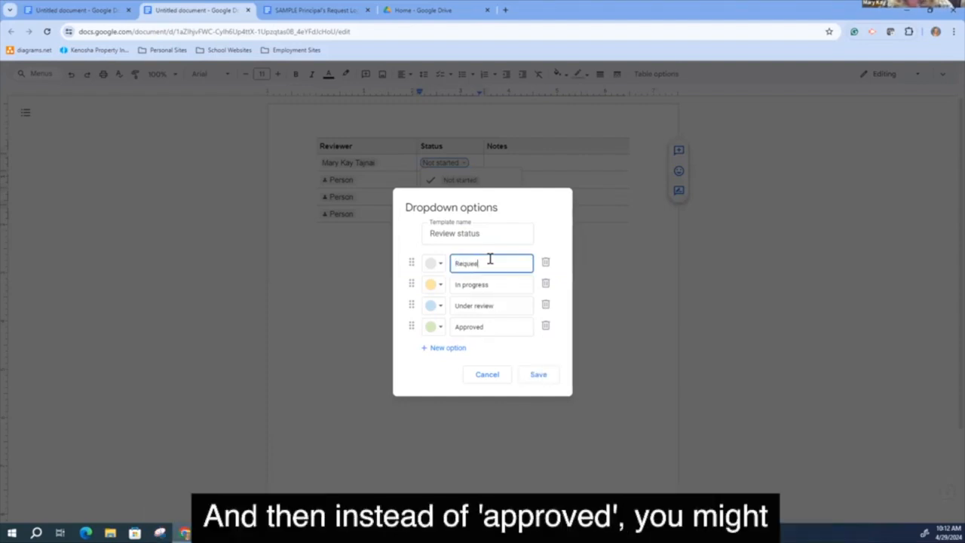
Step: Rename the "Approved" dropdown option to "Completed"
{"action": "left_click", "coordinate": [484, 326]}
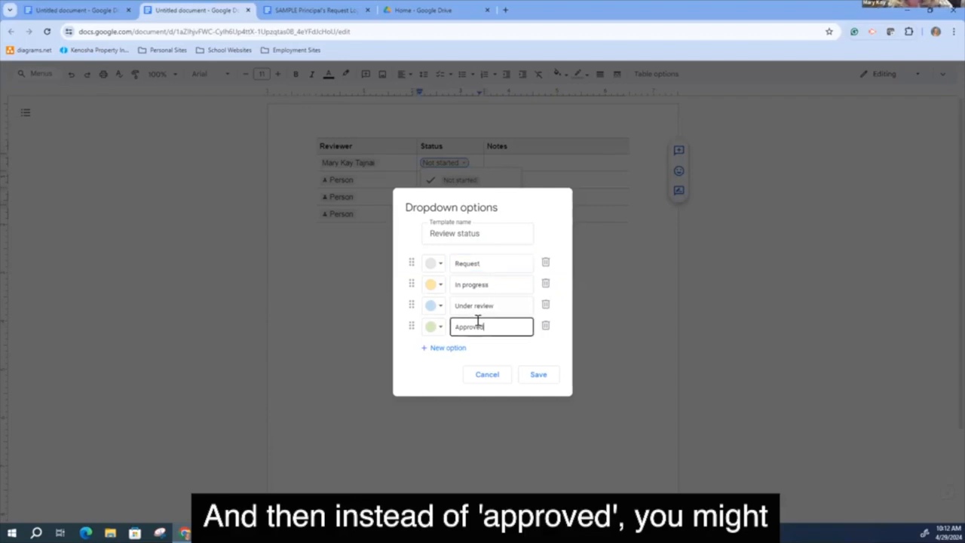
{"action": "key", "text": "BackSpace"}
{"action": "key", "text": "BackSpace"}
{"action": "key", "text": "BackSpace"}
{"action": "key", "text": "BackSpace"}
{"action": "key", "text": "BackSpace"}
{"action": "key", "text": "BackSpace"}
{"action": "key", "text": "BackSpace"}
{"action": "key", "text": "BackSpace"}
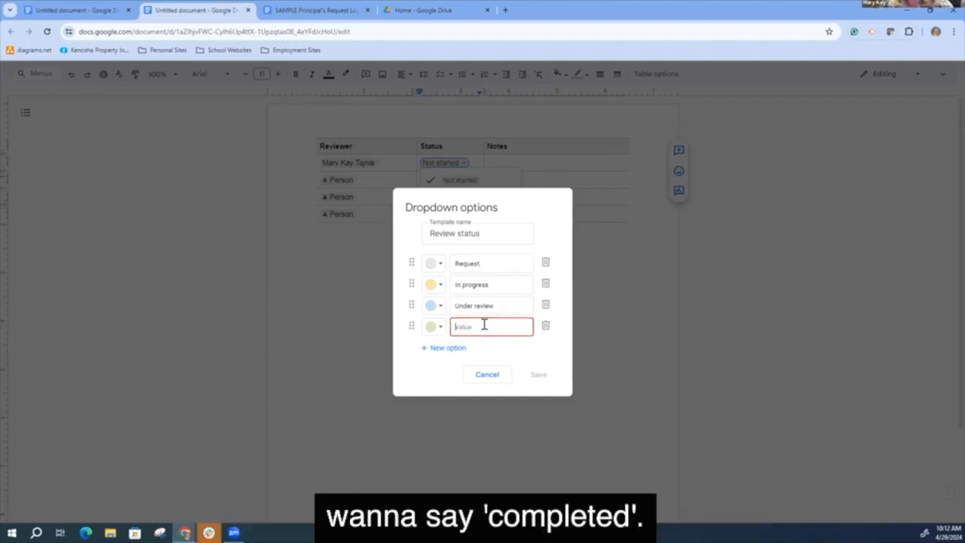
{"action": "type", "text": "Completed"}
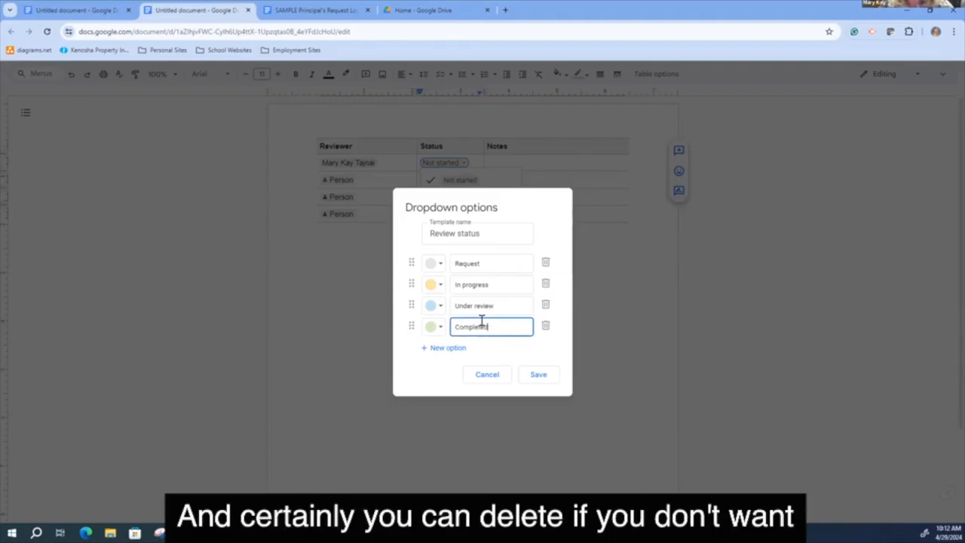
Step: Try to delete the "Under review" option and apply the edited options to all the status dropdowns
{"action": "left_click", "coordinate": [545, 305]}
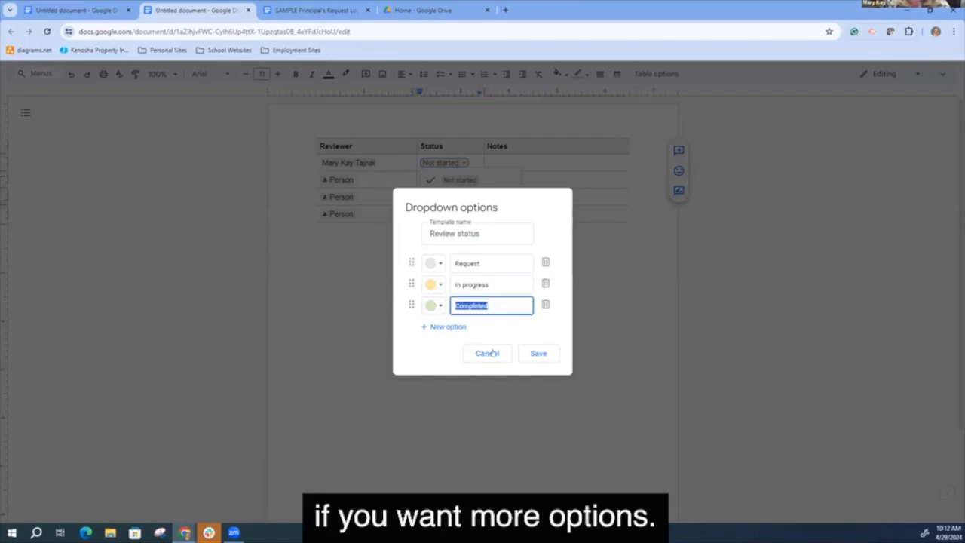
{"action": "left_click", "coordinate": [539, 354]}
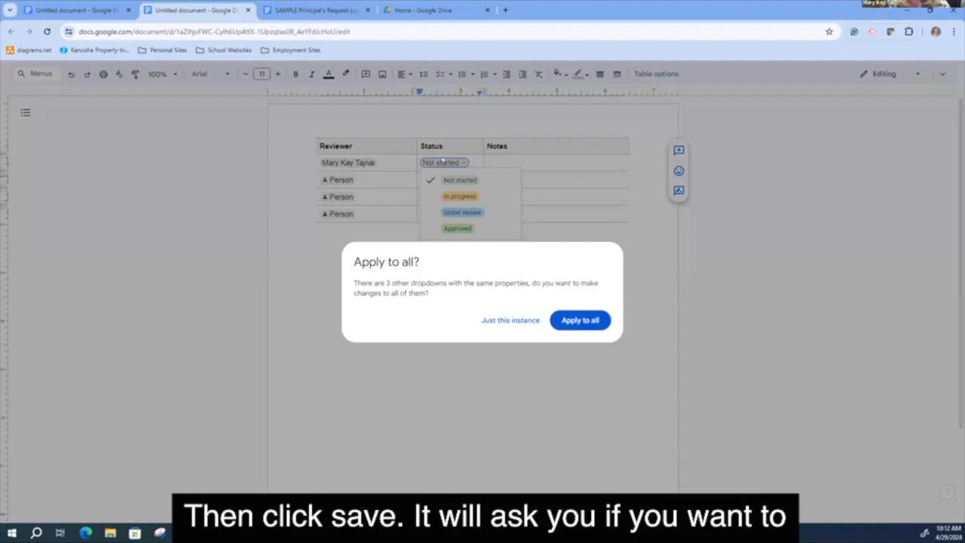
{"action": "left_click", "coordinate": [565, 320]}
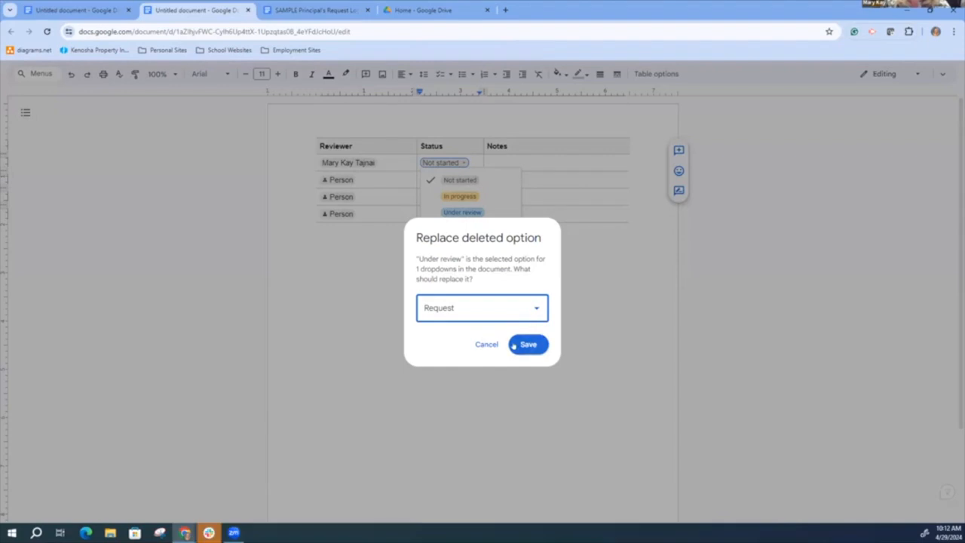
{"action": "left_click", "coordinate": [487, 344]}
{"action": "left_click", "coordinate": [480, 312]}
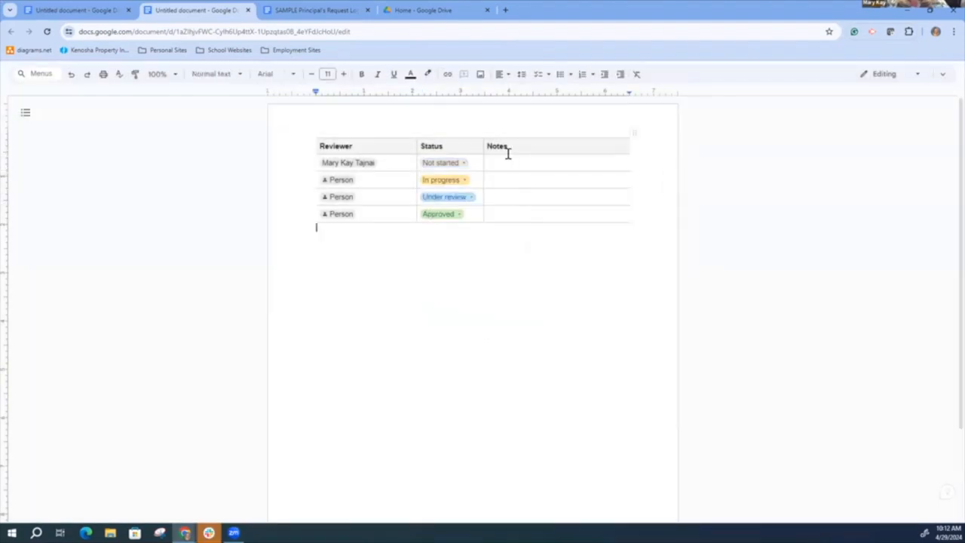
Step: Fill the first row's Notes cell with "I requet that.." and "Please complete by...." on a second line
{"action": "left_click", "coordinate": [508, 154]}
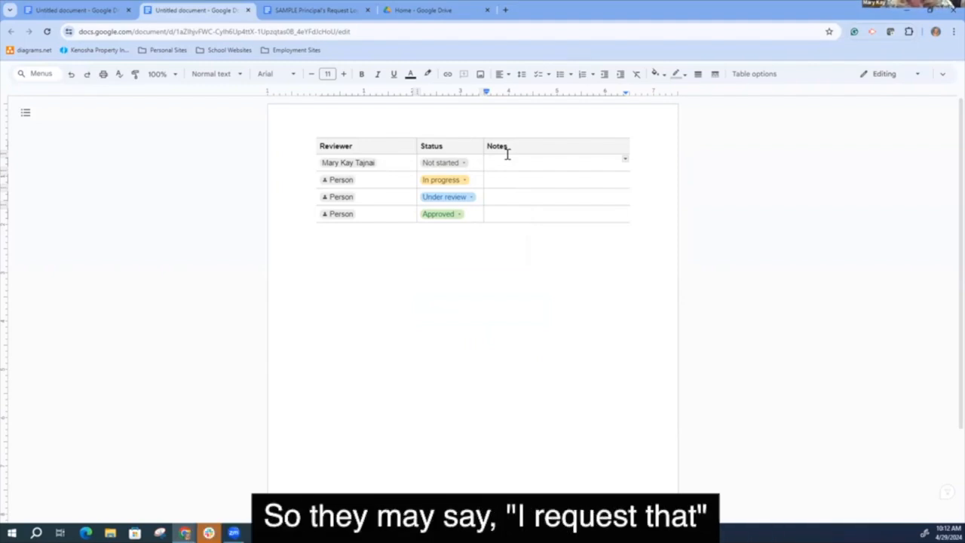
{"action": "type", "text": "I reque"}
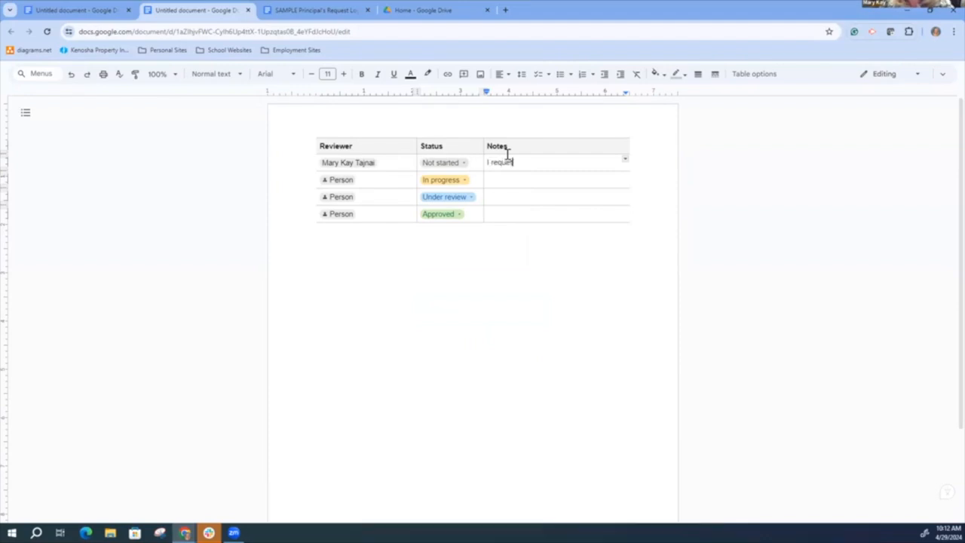
{"action": "type", "text": "stthat"}
{"action": "key", "text": "Return"}
{"action": "type", "text": "Please complete by..."}
{"action": "left_click", "coordinate": [512, 161]}
{"action": "double_click", "coordinate": [563, 155]}
{"action": "double_click", "coordinate": [565, 163]}
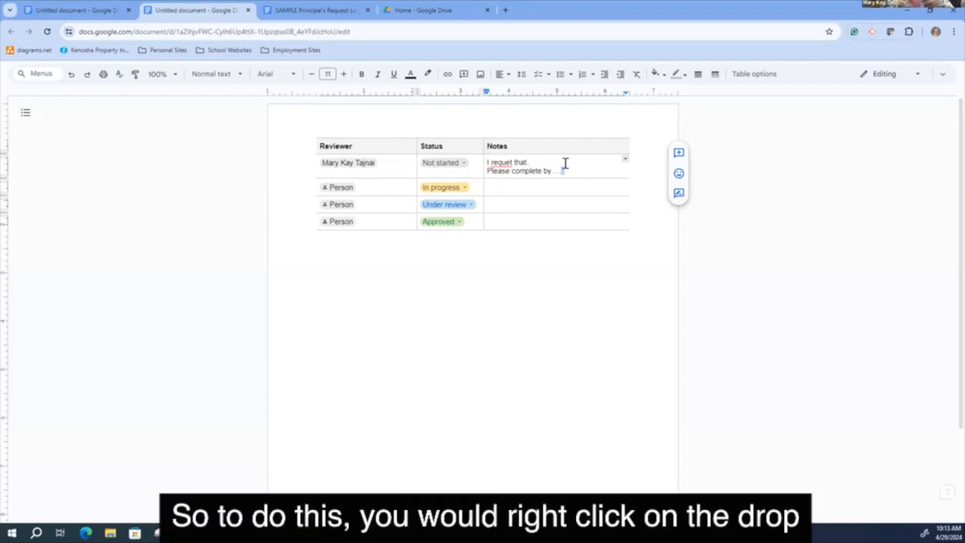
Step: Add a column to the right of Notes and title it "Date Requested"
{"action": "right_click", "coordinate": [573, 188]}
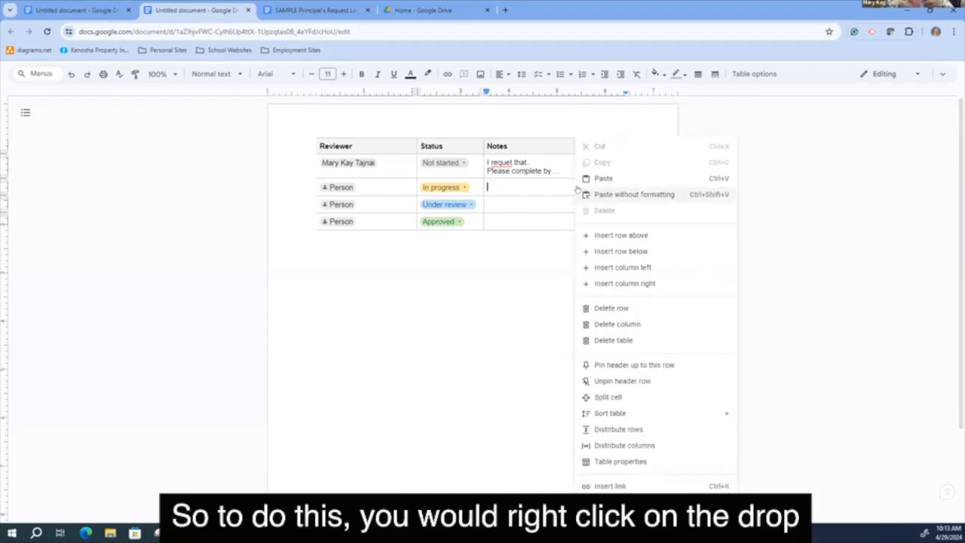
{"action": "left_click", "coordinate": [622, 285]}
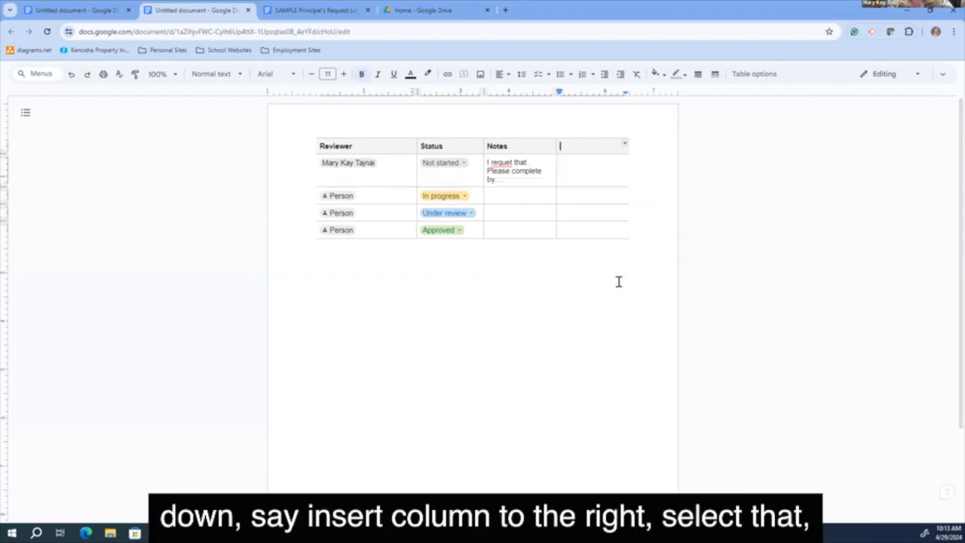
{"action": "left_click", "coordinate": [578, 140]}
{"action": "type", "text": "Date REquest"}
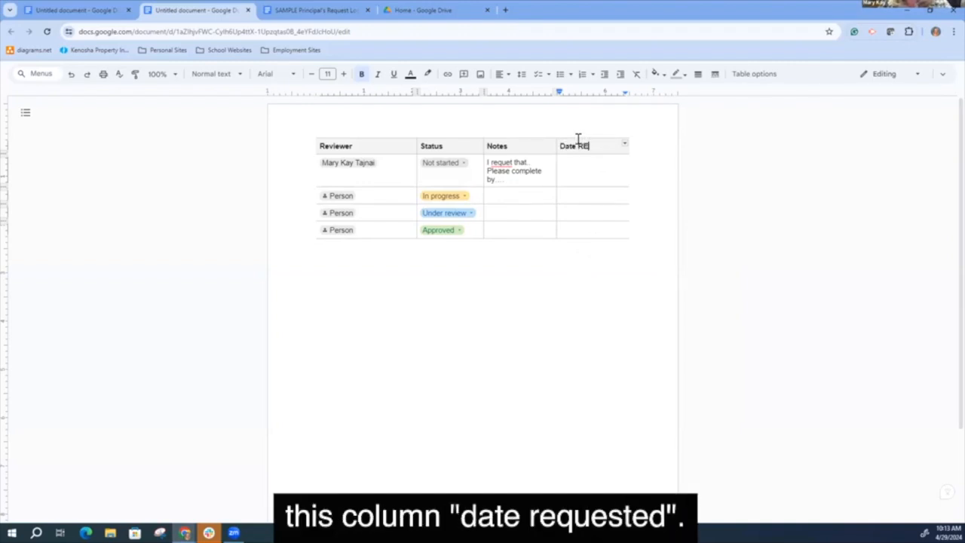
{"action": "key", "text": "BackSpace"}
{"action": "key", "text": "BackSpace"}
{"action": "key", "text": "BackSpace"}
{"action": "key", "text": "BackSpace"}
{"action": "key", "text": "BackSpace"}
{"action": "key", "text": "BackSpace"}
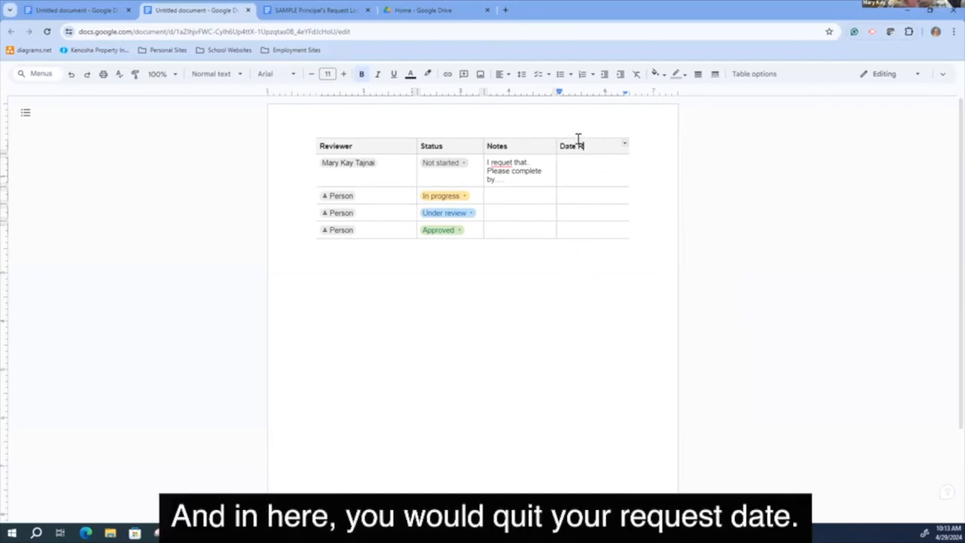
{"action": "type", "text": "e"}
{"action": "key", "text": "Tab"}
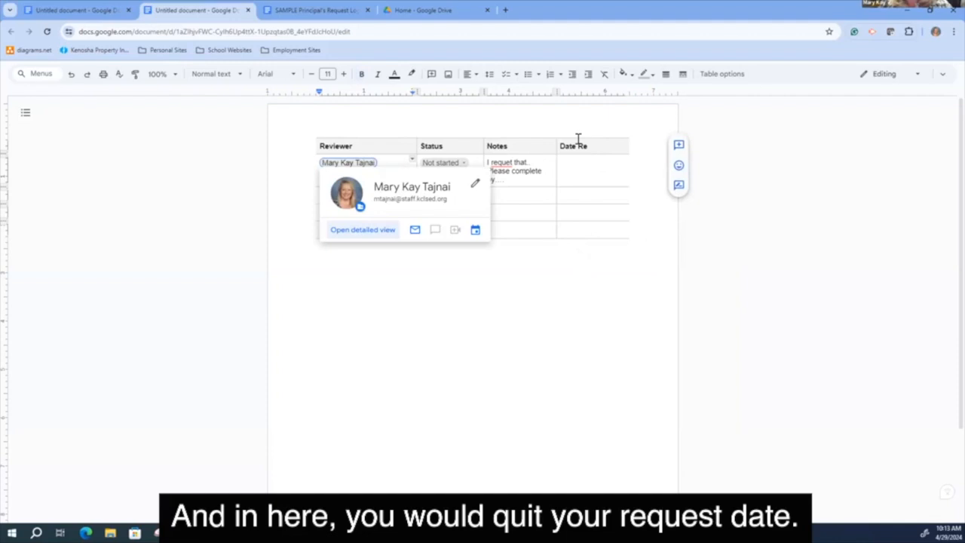
{"action": "left_click", "coordinate": [577, 137]}
{"action": "type", "text": "quested"}
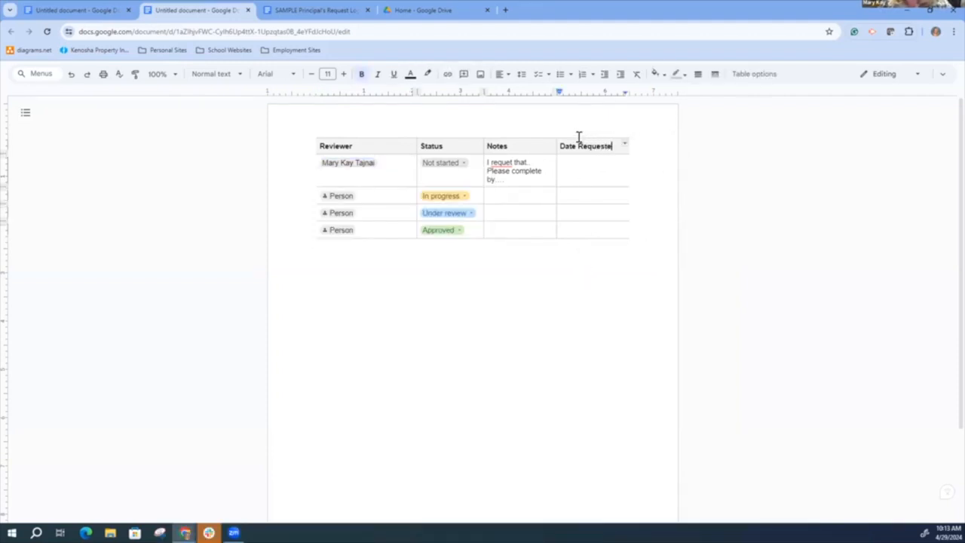
Step: Enter the date 01-01-2024 in the first row's Date Requested cell
{"action": "left_click", "coordinate": [595, 171]}
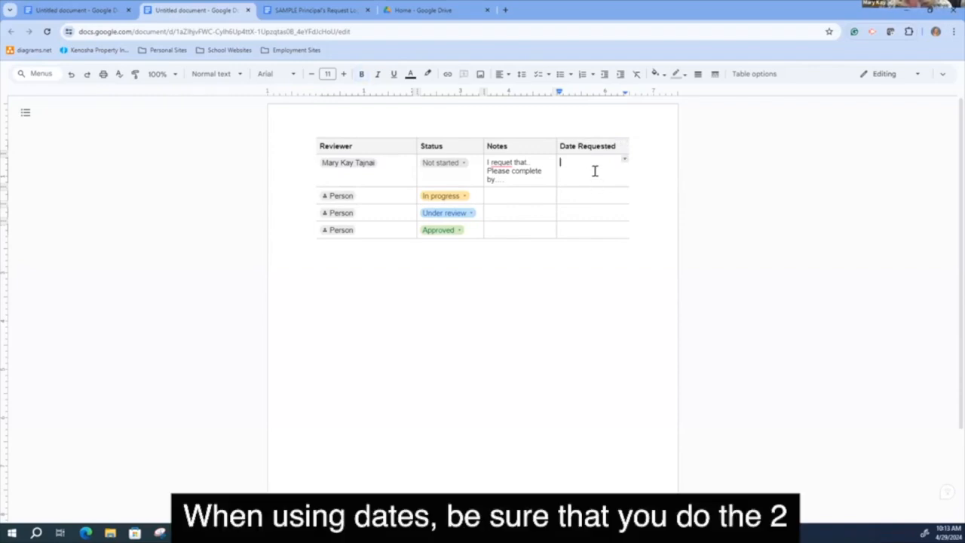
{"action": "type", "text": "01-"}
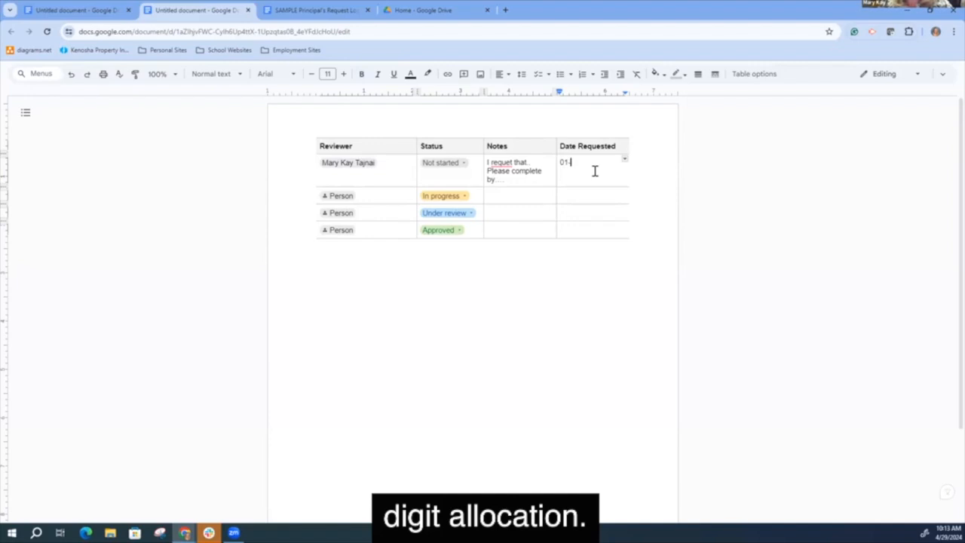
{"action": "type", "text": "01-"}
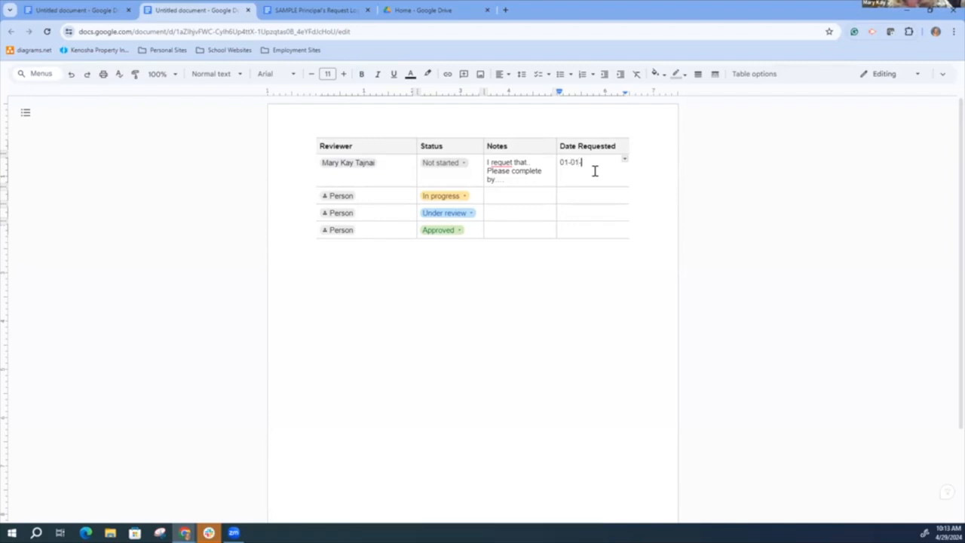
{"action": "type", "text": "2024"}
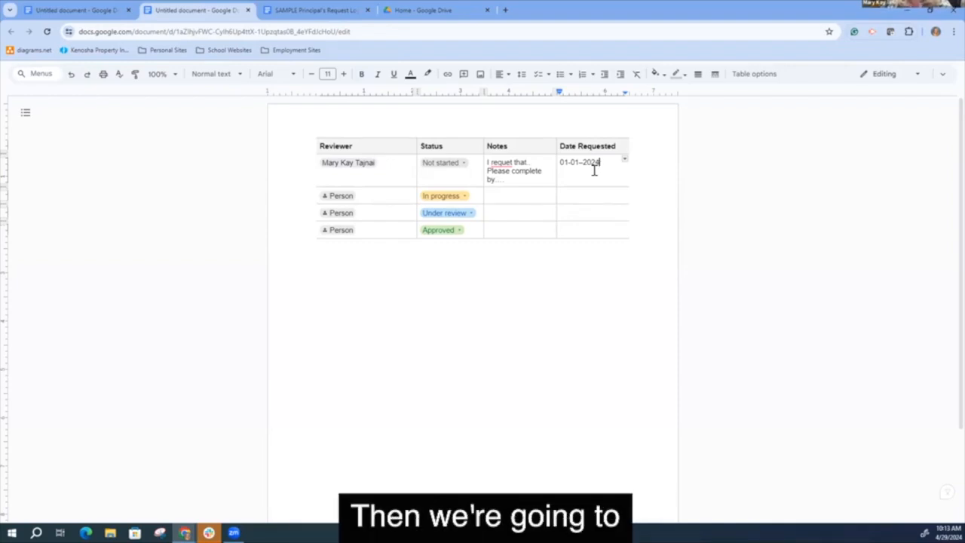
Step: Add a column to the right of Date Requested and title it "Complete By"
{"action": "right_click", "coordinate": [595, 169]}
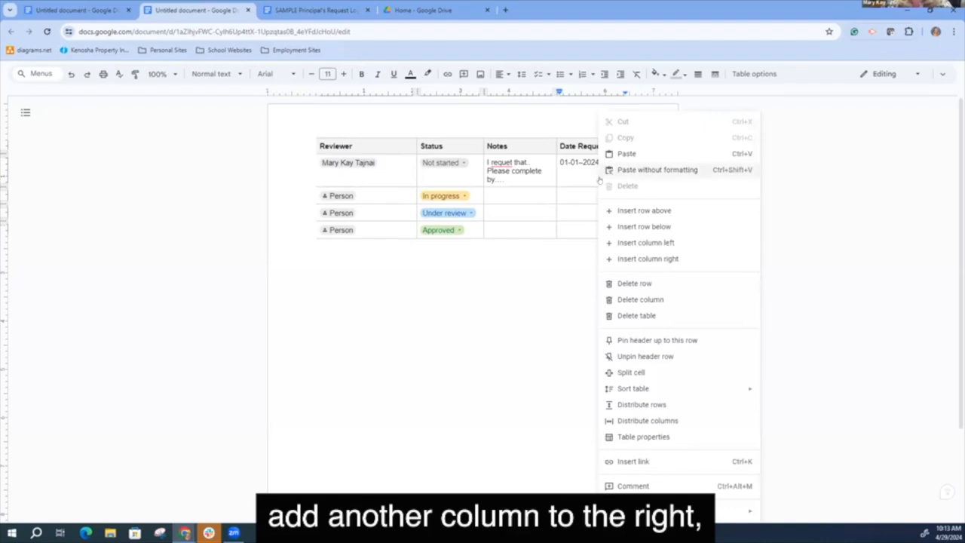
{"action": "left_click", "coordinate": [611, 257]}
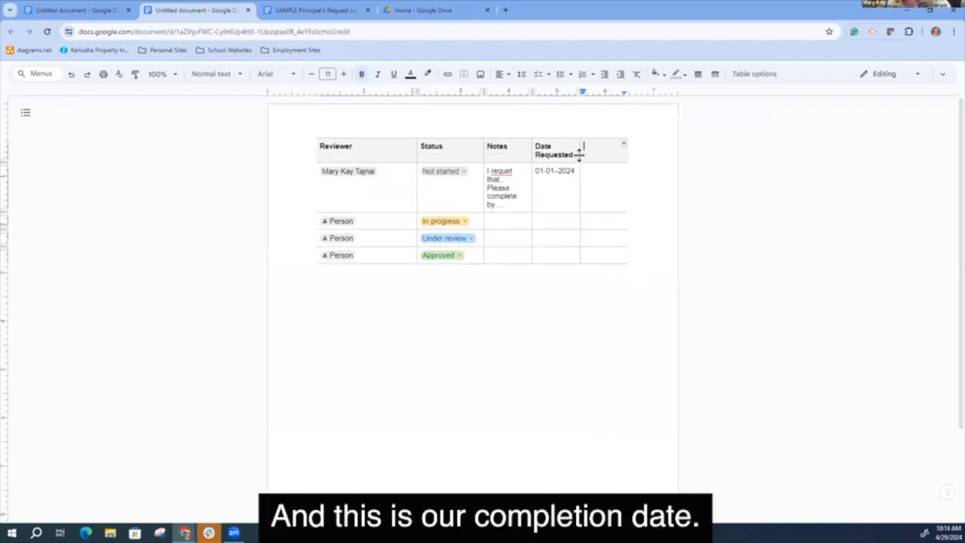
{"action": "type", "text": "Compl"}
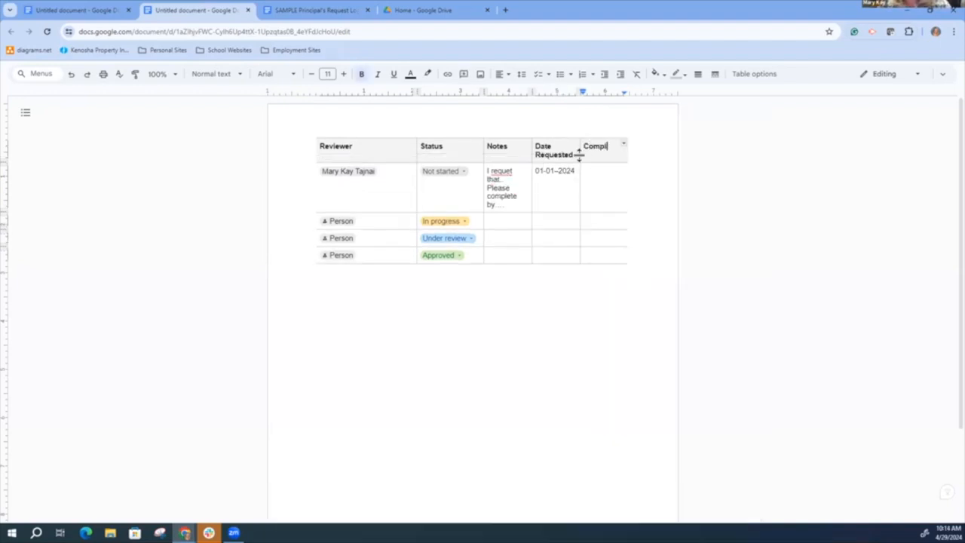
{"action": "type", "text": "ete By"}
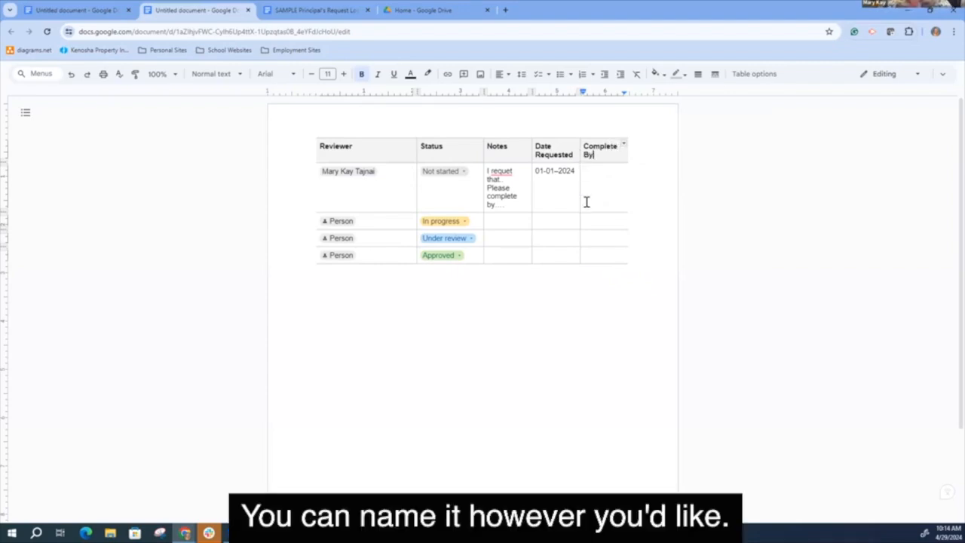
Step: Enter the date 02-02-2024 in the first row's Complete By cell
{"action": "left_click", "coordinate": [594, 173]}
{"action": "left_click", "coordinate": [595, 163]}
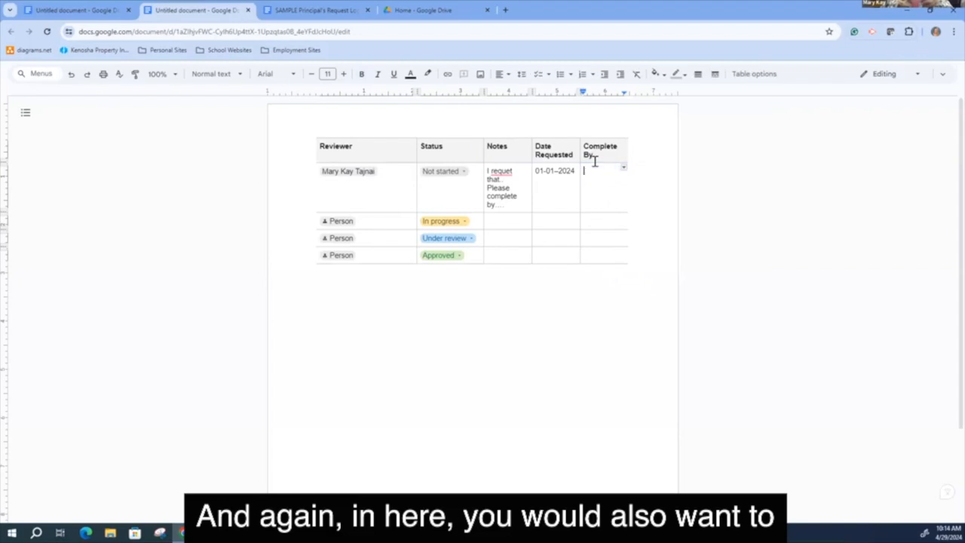
{"action": "type", "text": "02"}
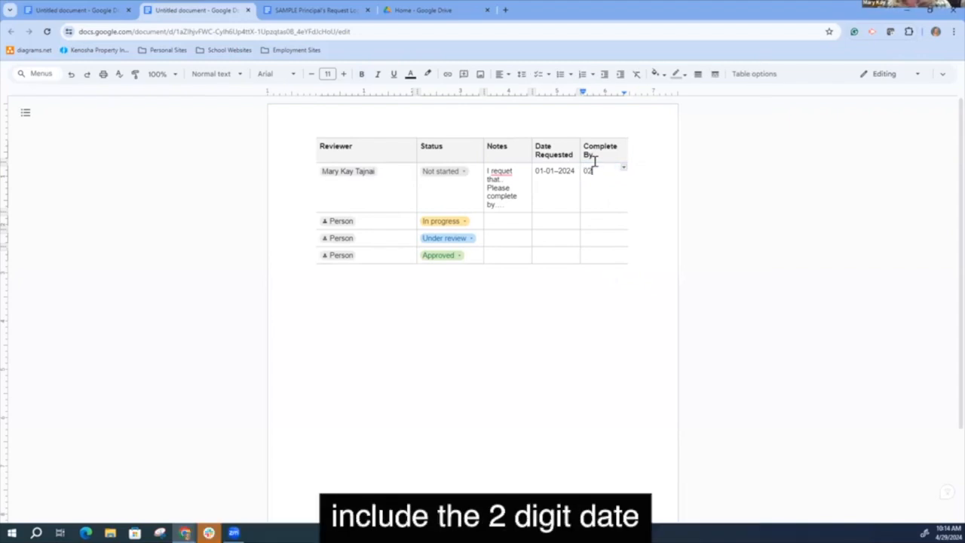
{"action": "type", "text": "-02-2024"}
{"action": "left_click", "coordinate": [603, 236]}
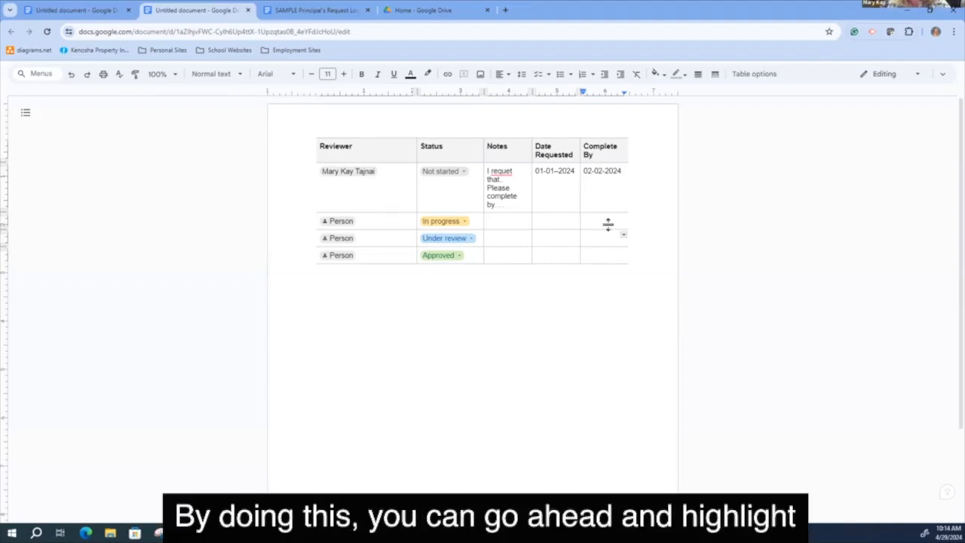
Step: View the table sort options for the whole Complete By column without applying a sort order
{"action": "left_click_drag", "start_coordinate": [585, 146], "coordinate": [594, 257]}
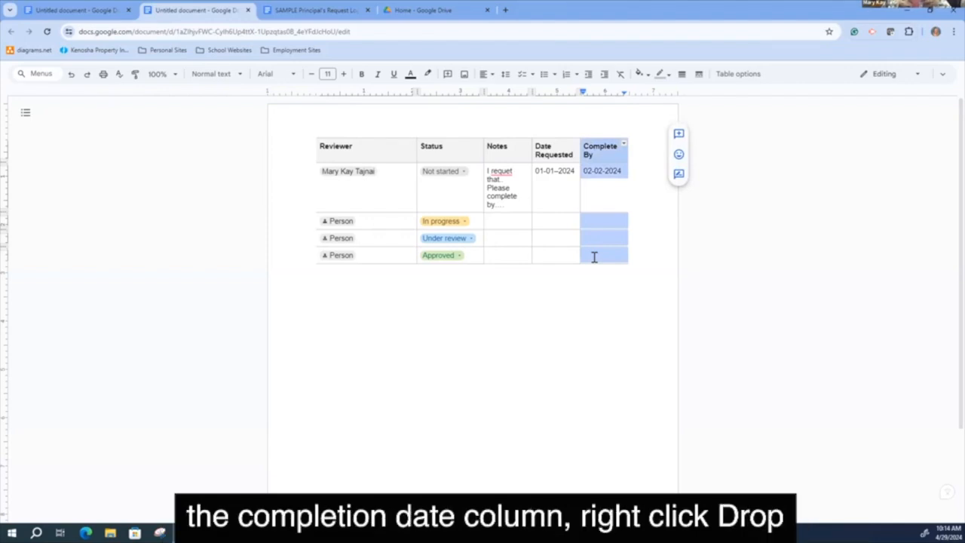
{"action": "right_click", "coordinate": [596, 218]}
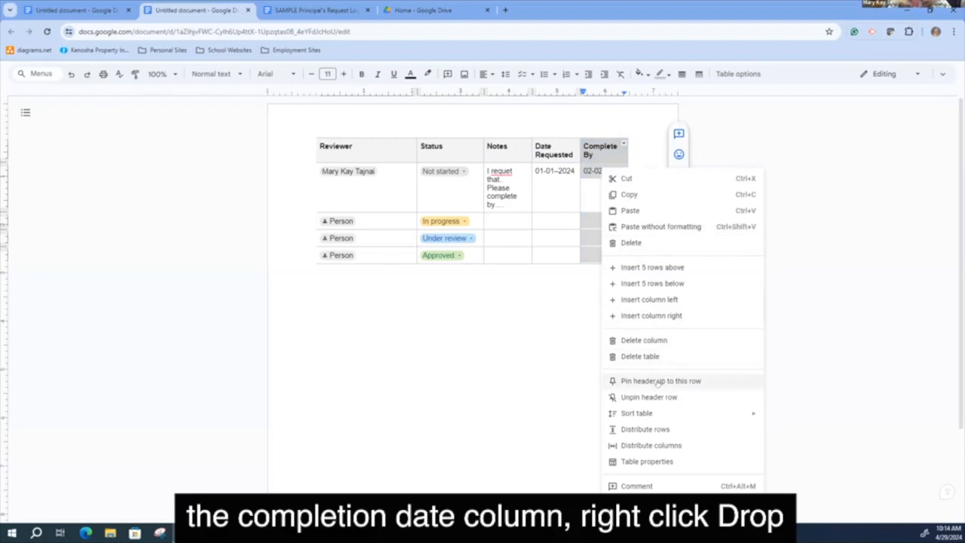
{"action": "mouse_move", "coordinate": [648, 413]}
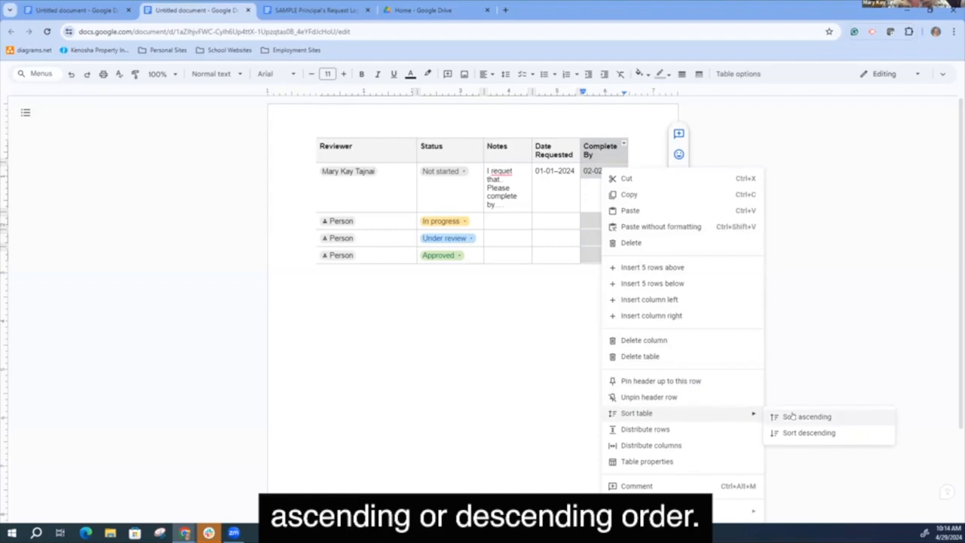
{"action": "left_click", "coordinate": [521, 386]}
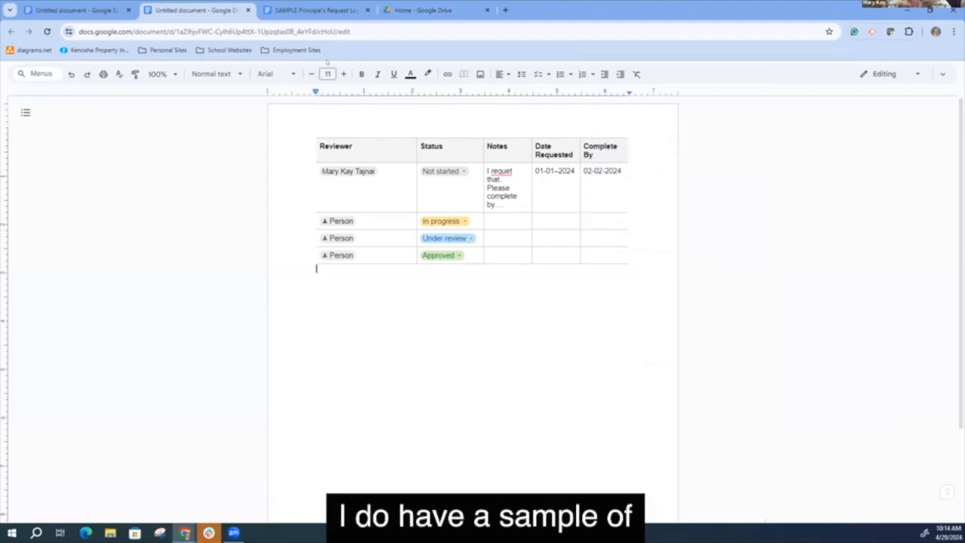
Step: Switch to the SAMPLE Principal's Request Log document and sort its table by the Completion Date column in ascending order
{"action": "left_click", "coordinate": [316, 17]}
{"action": "scroll", "coordinate": [394, 209], "scroll_direction": "down", "scroll_amount": 4}
{"action": "scroll", "coordinate": [396, 209], "scroll_direction": "up", "scroll_amount": 4}
{"action": "left_click_drag", "start_coordinate": [742, 220], "coordinate": [779, 433]}
{"action": "scroll", "coordinate": [754, 305], "scroll_direction": "down", "scroll_amount": 10}
{"action": "scroll", "coordinate": [780, 434], "scroll_direction": "up", "scroll_amount": 10}
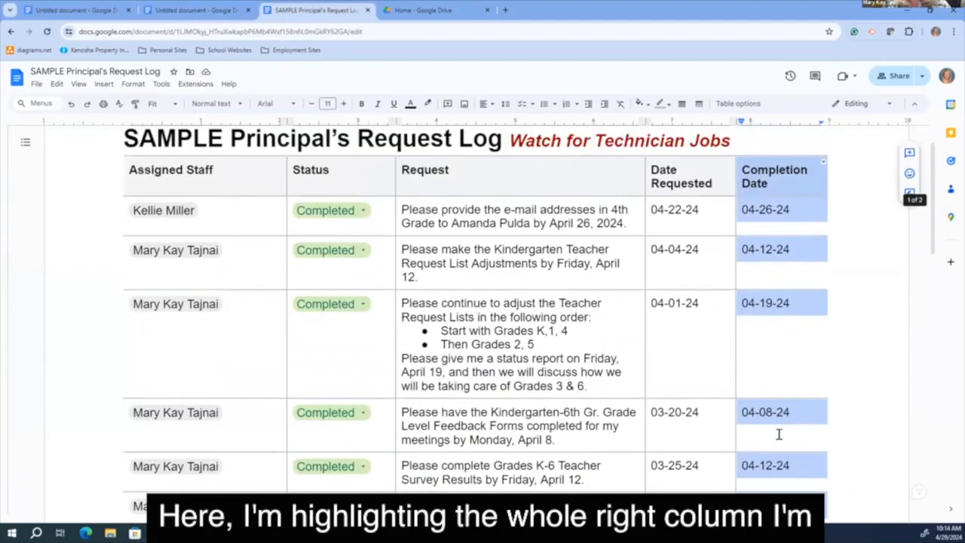
{"action": "right_click", "coordinate": [775, 210]}
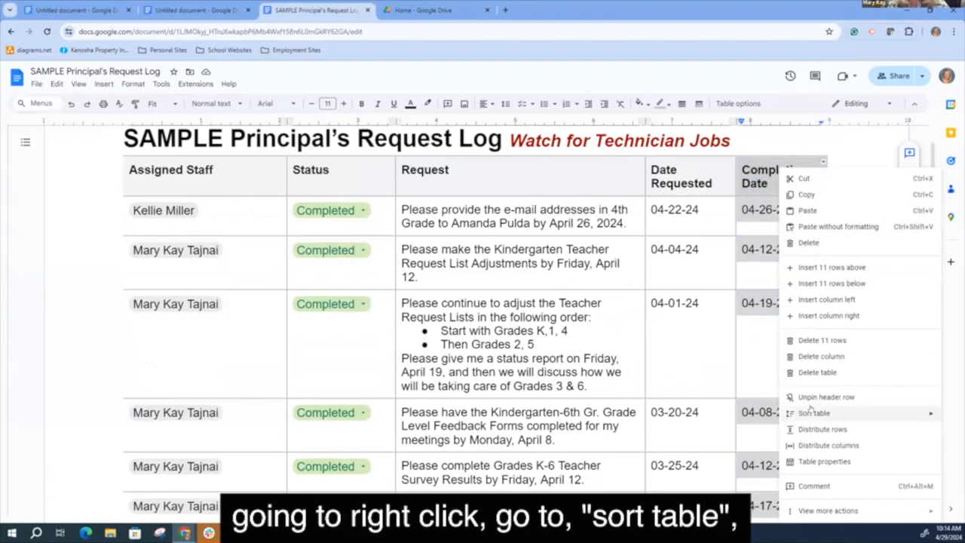
{"action": "mouse_move", "coordinate": [810, 407]}
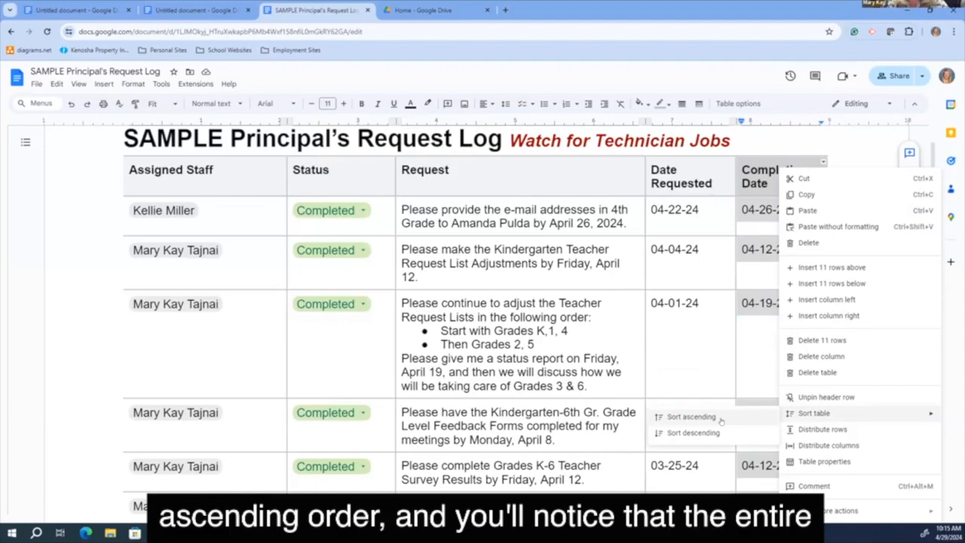
{"action": "left_click", "coordinate": [691, 417]}
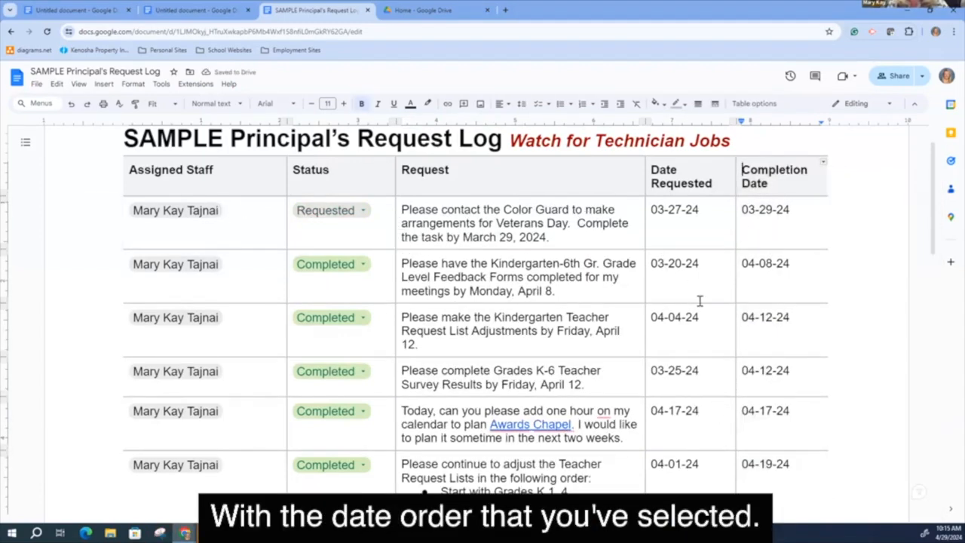
{"action": "scroll", "coordinate": [764, 401], "scroll_direction": "down", "scroll_amount": 2}
{"action": "scroll", "coordinate": [764, 400], "scroll_direction": "up", "scroll_amount": 3}
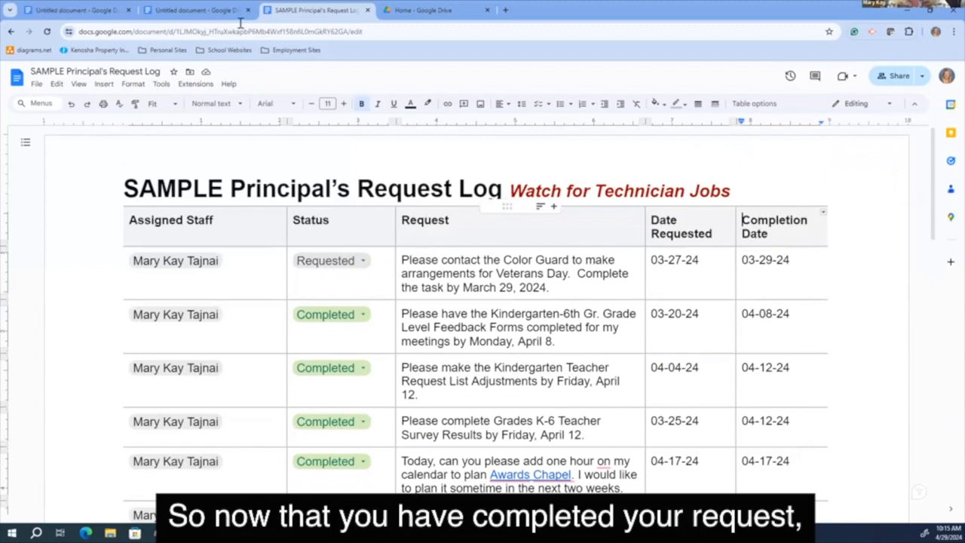
Step: Return to the untitled tracker document and copy the first row's Notes text into the body of a new email to that row's reviewer
{"action": "left_click", "coordinate": [194, 10]}
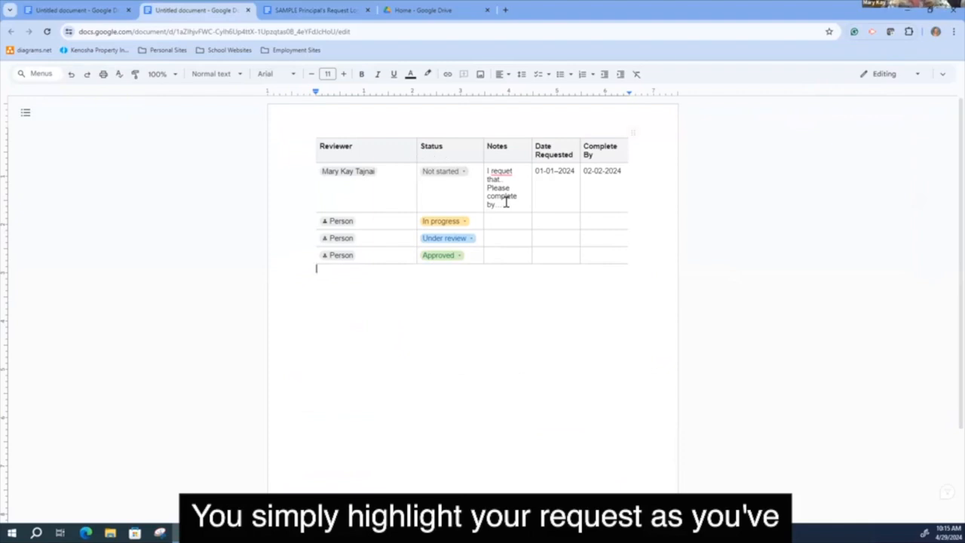
{"action": "left_click_drag", "start_coordinate": [508, 203], "coordinate": [483, 163]}
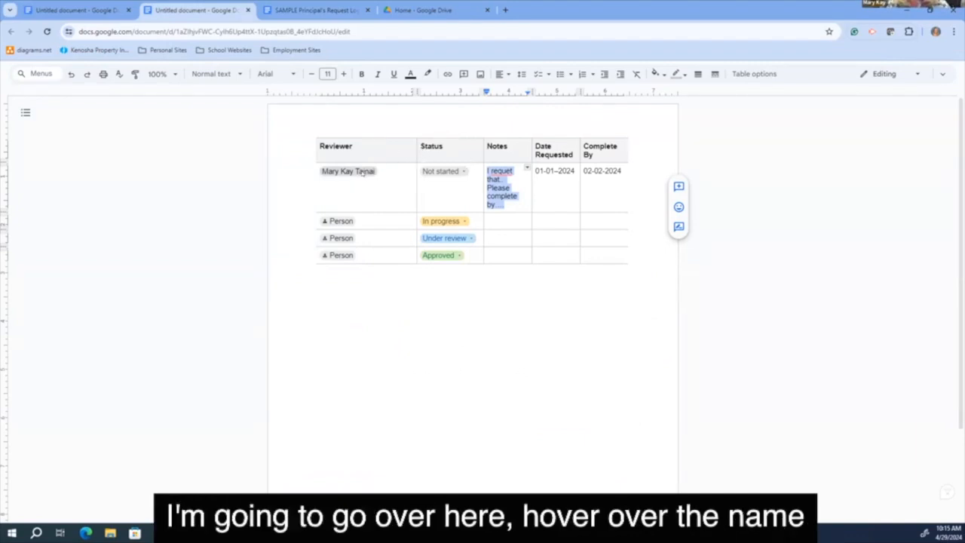
{"action": "mouse_move", "coordinate": [349, 171]}
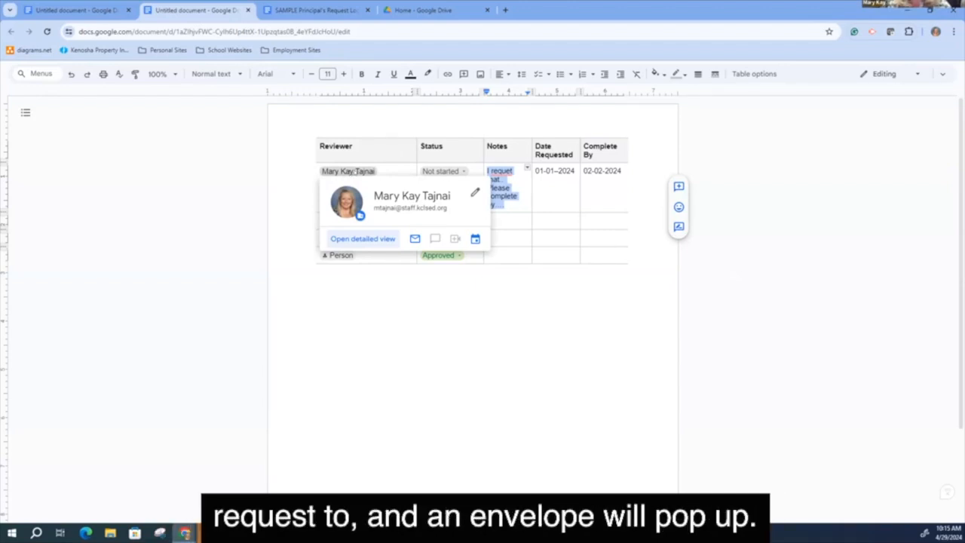
{"action": "left_click", "coordinate": [414, 239]}
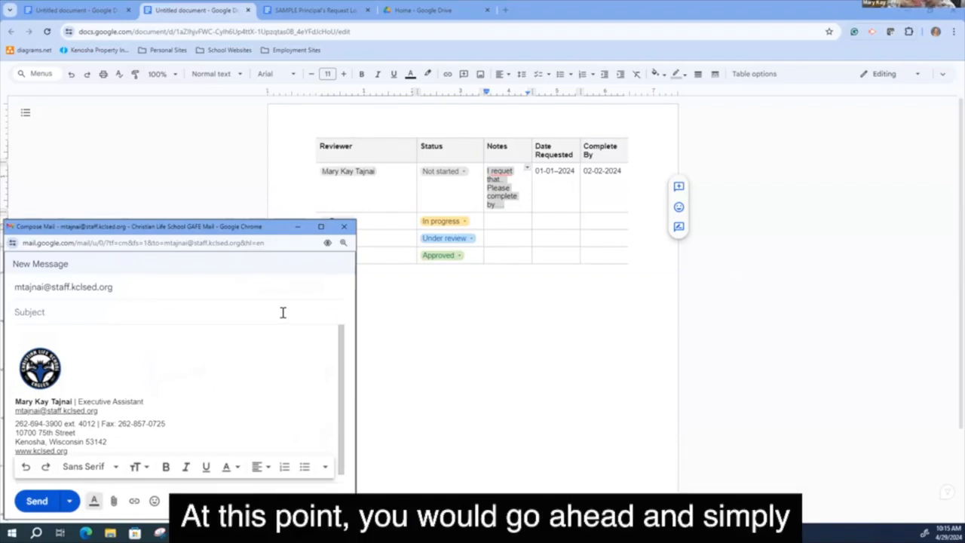
{"action": "left_click", "coordinate": [194, 331]}
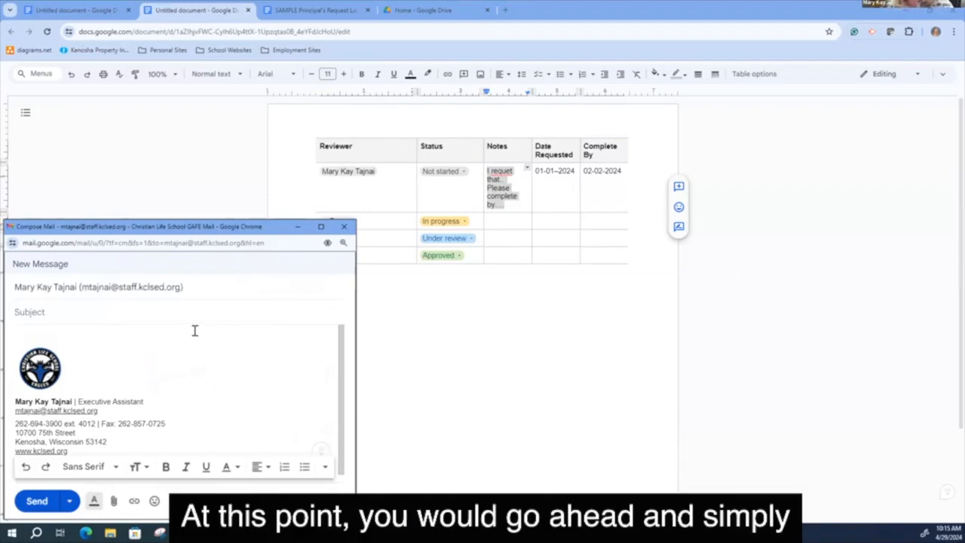
{"action": "type", "text": "I requet that.. Please complete by...."}
Step: Set the email subject to "Request Sample" and send the message
{"action": "left_click", "coordinate": [127, 307]}
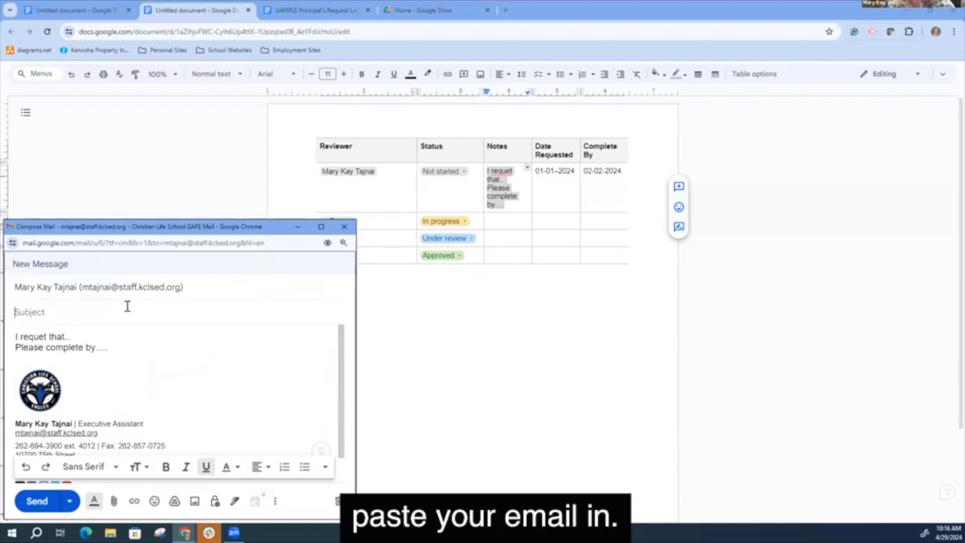
{"action": "type", "text": "REq"}
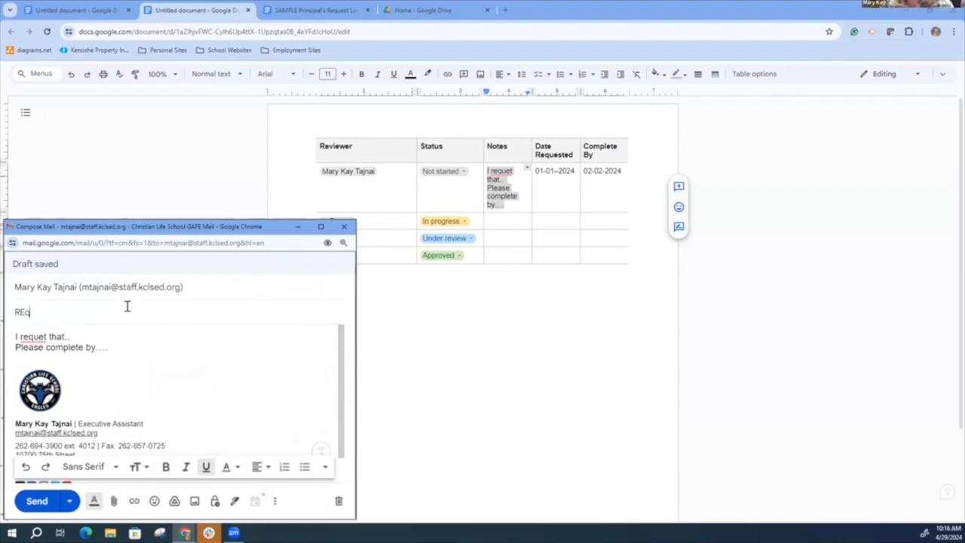
{"action": "key", "text": "BackSpace"}
{"action": "key", "text": "BackSpace"}
{"action": "key", "text": "BackSpace"}
{"action": "type", "text": "equest Sample"}
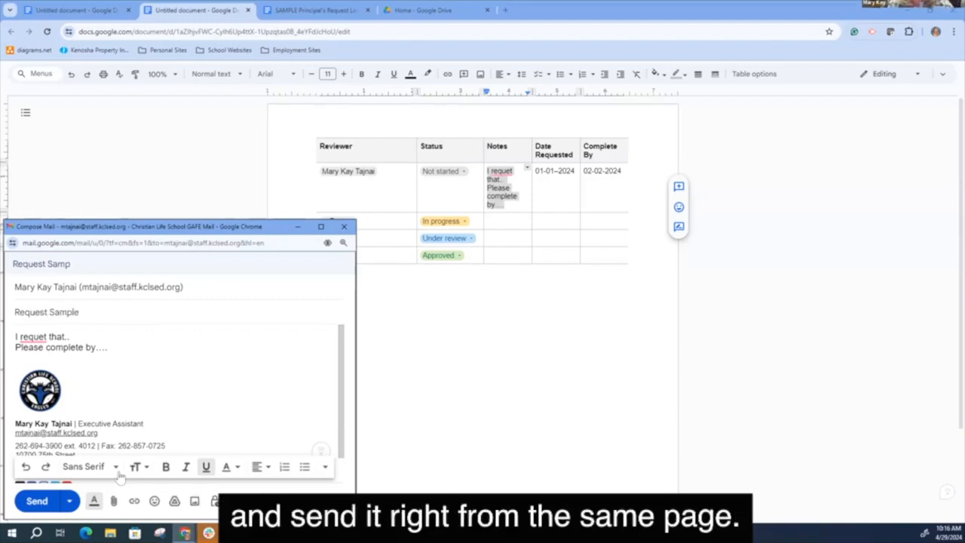
{"action": "left_click", "coordinate": [45, 503]}
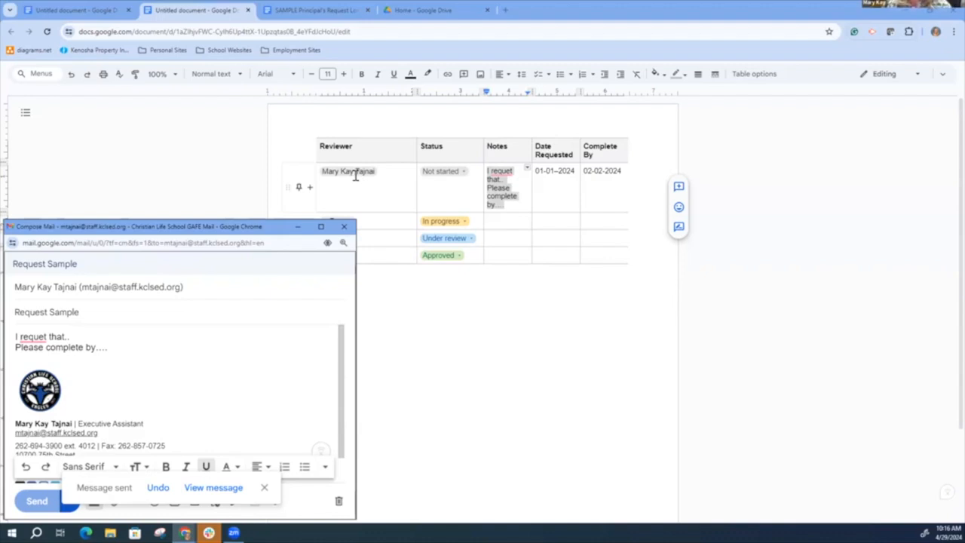
{"action": "left_click", "coordinate": [485, 332]}
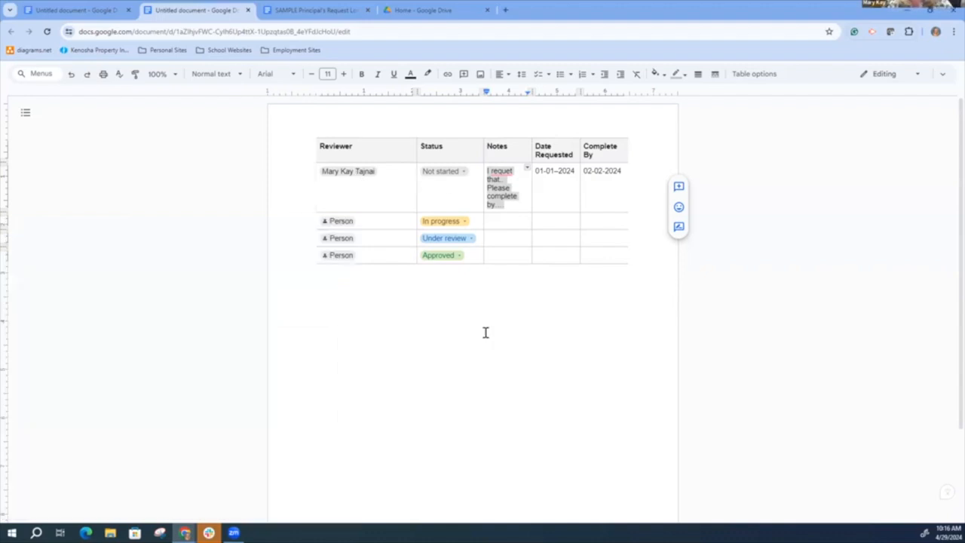